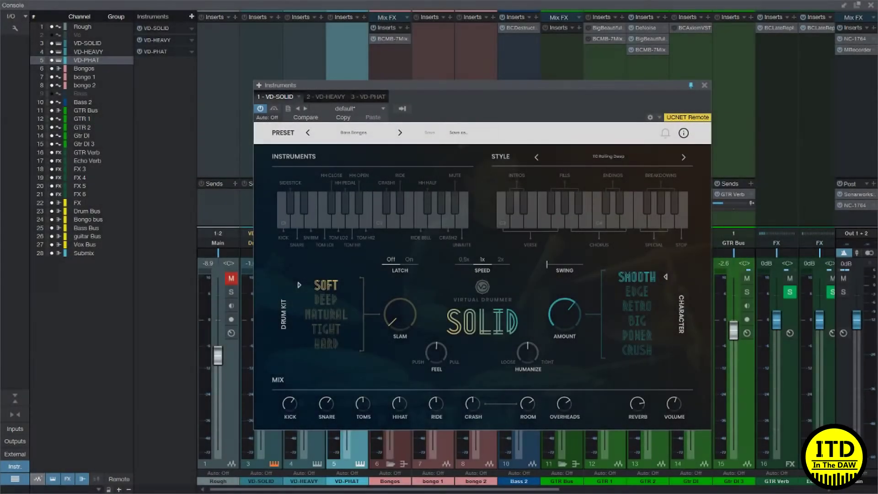
# Glance at the HEAVY drummer, switch to PHAT, and dismiss the trial version notice
pyautogui.moveTo(480, 85); pyautogui.dragTo(609, 75)
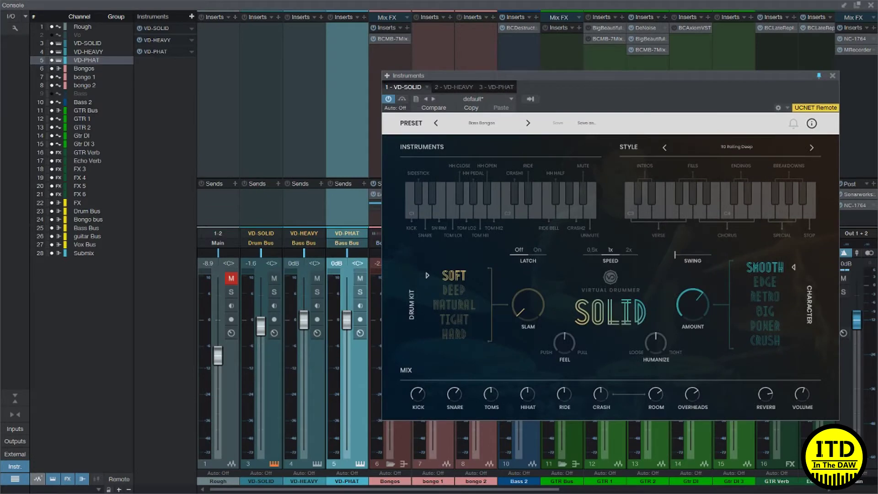
pyautogui.click(446, 87)
pyautogui.click(496, 87)
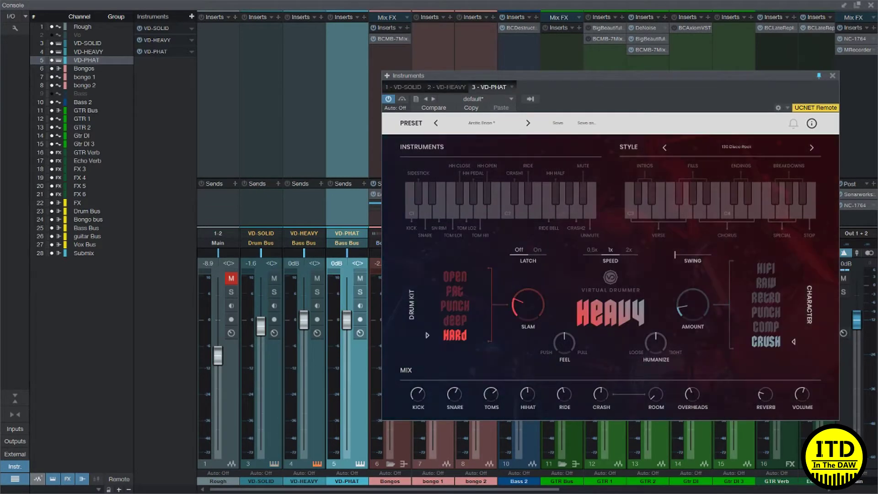
pyautogui.moveTo(549, 76); pyautogui.dragTo(422, 76)
pyautogui.click(415, 302)
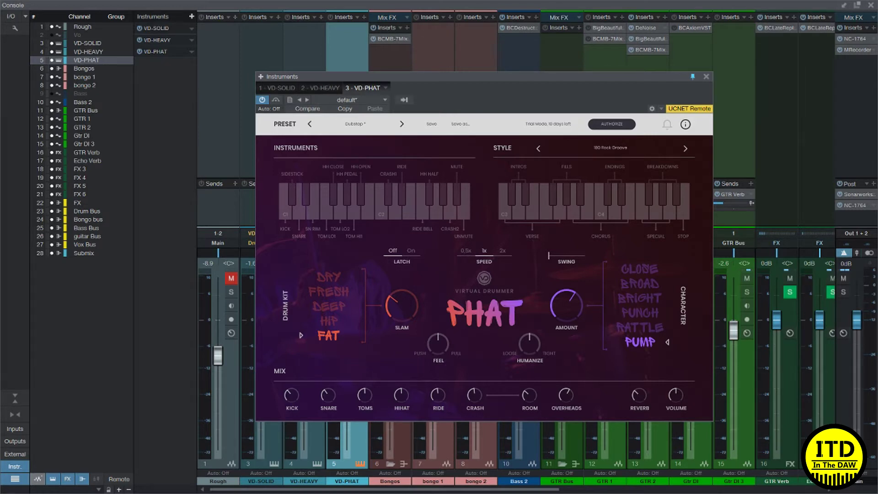
# Load the 16th Beat factory preset on PHAT, then check the Style list without changing it
pyautogui.click(354, 124)
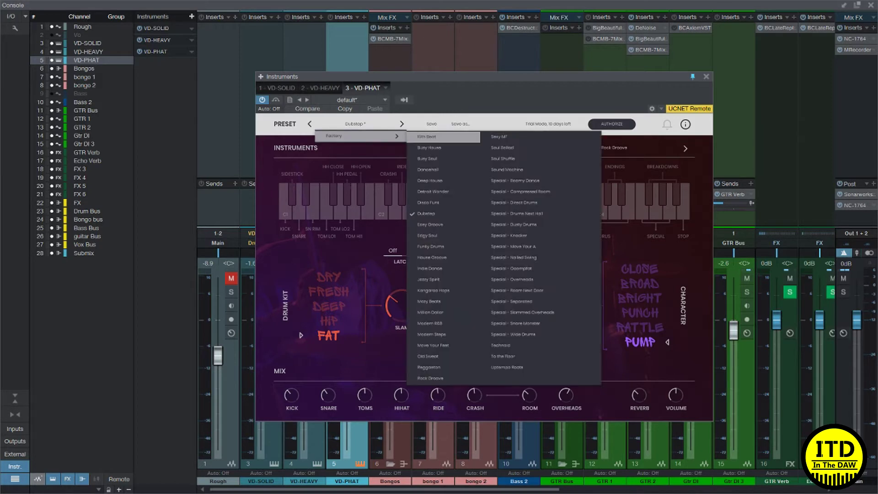
pyautogui.click(427, 137)
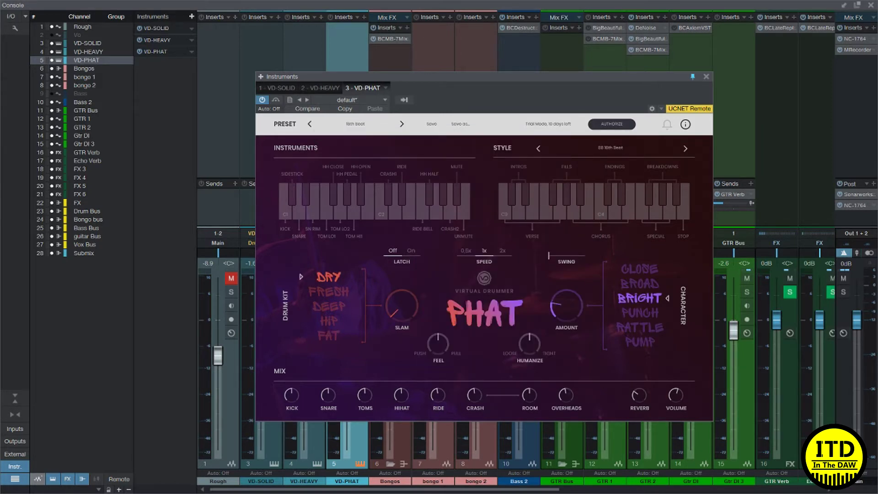
pyautogui.click(610, 148)
pyautogui.press('Escape')
# Latch and stop the 16th Beat groove, audition 0.5x then 1x speed, and adjust swing
pyautogui.click(411, 251)
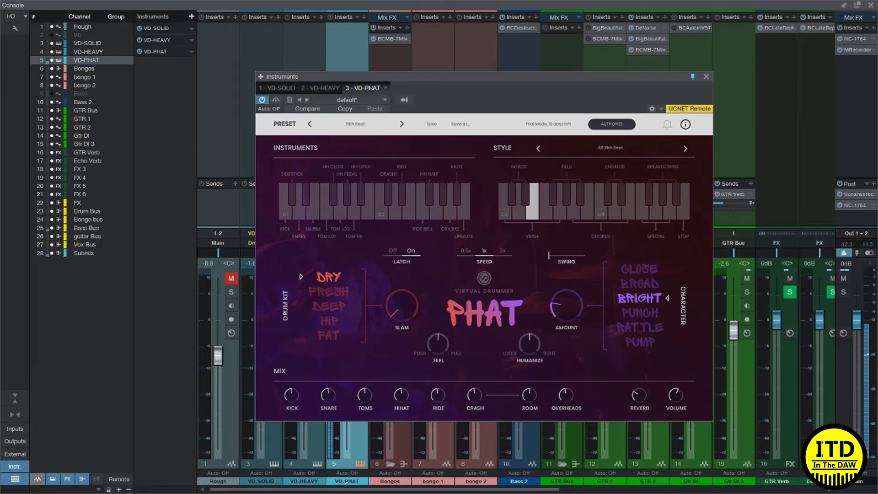
pyautogui.click(392, 250)
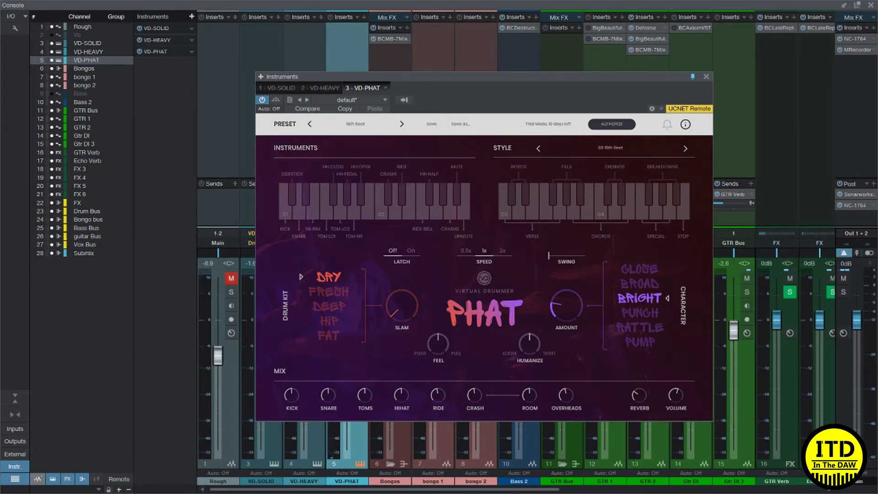
pyautogui.click(466, 251)
pyautogui.click(483, 250)
pyautogui.moveTo(549, 255)
pyautogui.mouseDown()
pyautogui.moveTo(585, 256)
pyautogui.moveTo(549, 255)
pyautogui.mouseUp()
# Choose the 180 Rock Groove style, latch it, and audition 2x, 0.5x and 1x speed
pyautogui.click(610, 148)
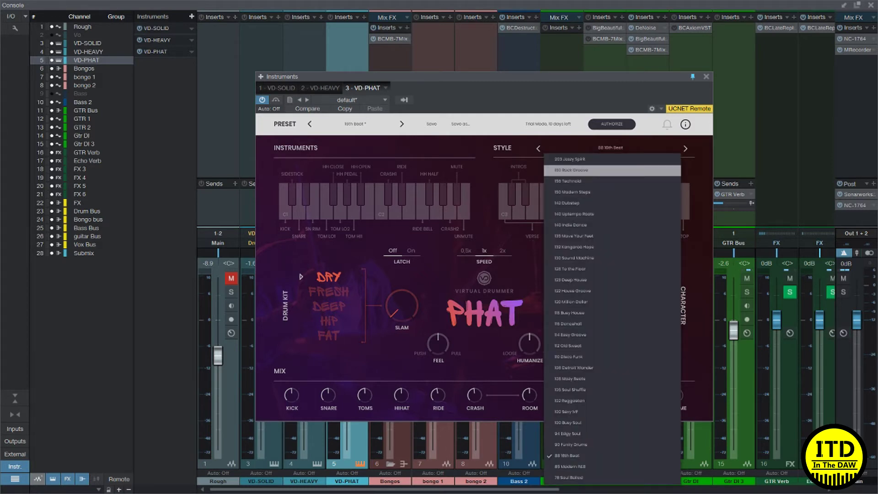
pyautogui.click(571, 170)
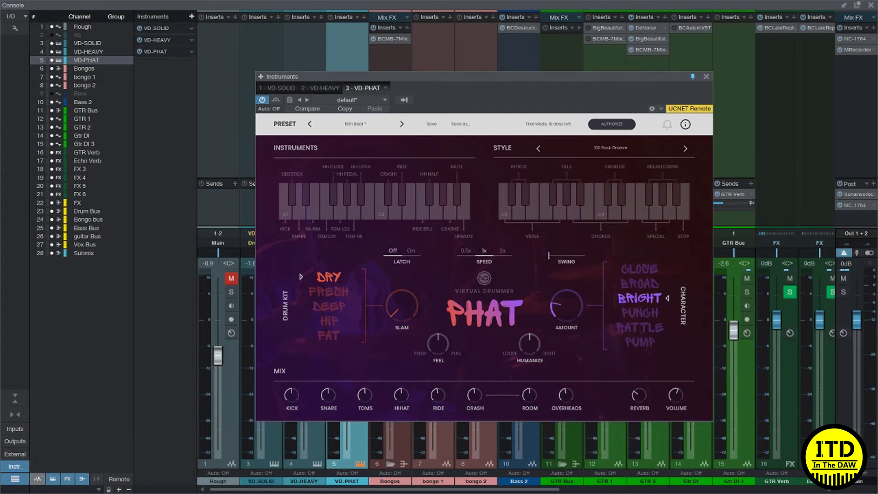
pyautogui.click(411, 251)
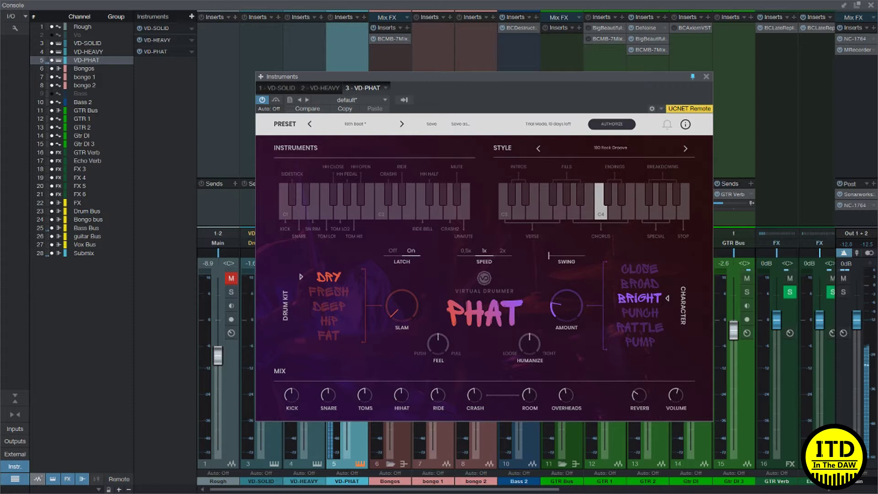
pyautogui.click(502, 250)
pyautogui.click(465, 251)
pyautogui.click(483, 250)
# Audition the FRESH, DEEP, HIP, FAT and DRY kits, settle on HIP, and reduce slam; re-latch the groove
pyautogui.click(329, 291)
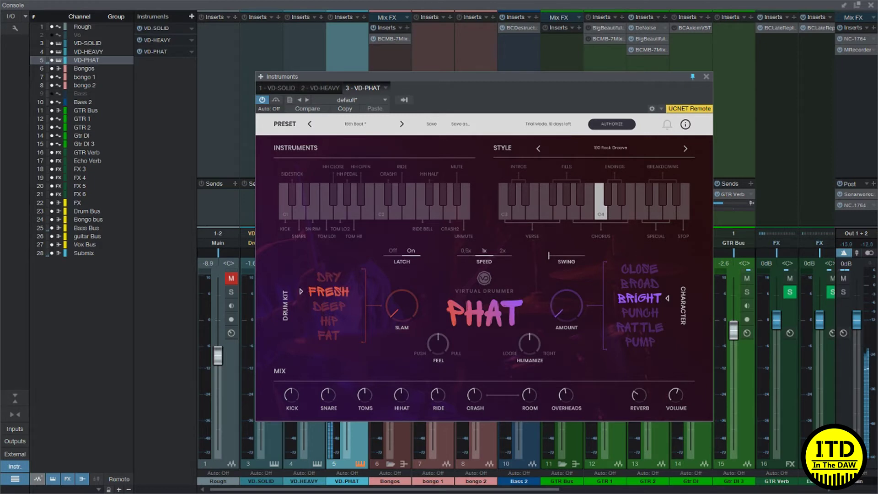
pyautogui.click(329, 306)
pyautogui.click(329, 320)
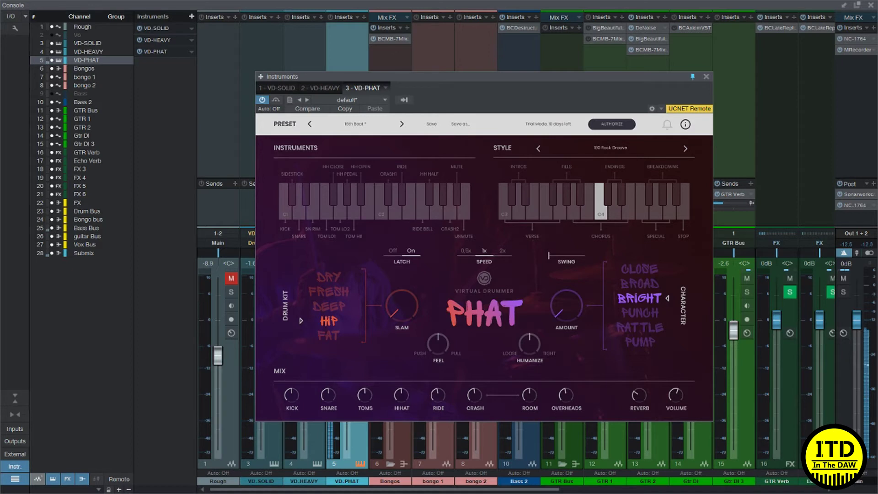
pyautogui.click(329, 335)
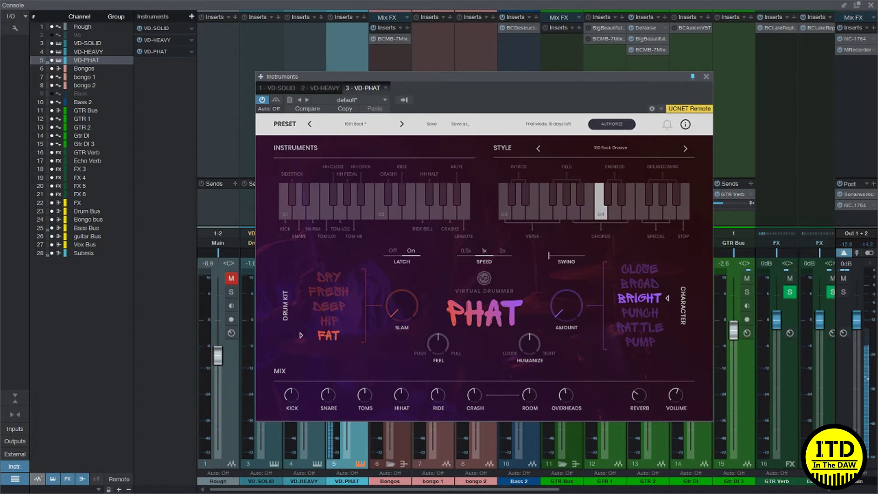
pyautogui.click(329, 276)
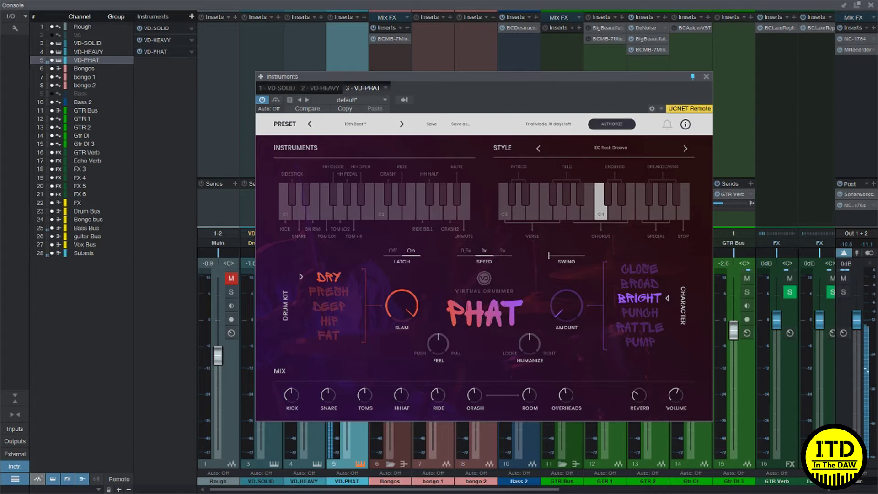
pyautogui.click(328, 292)
pyautogui.click(328, 305)
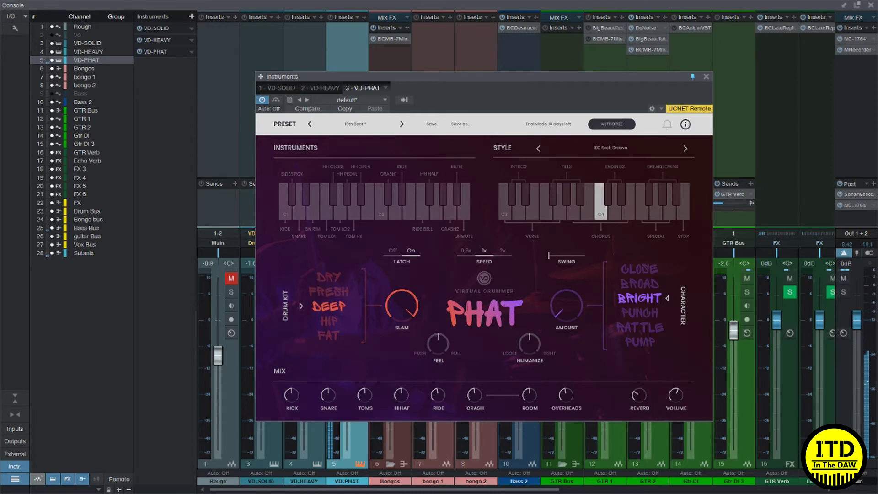
pyautogui.click(329, 320)
pyautogui.moveTo(402, 305); pyautogui.dragTo(402, 330)
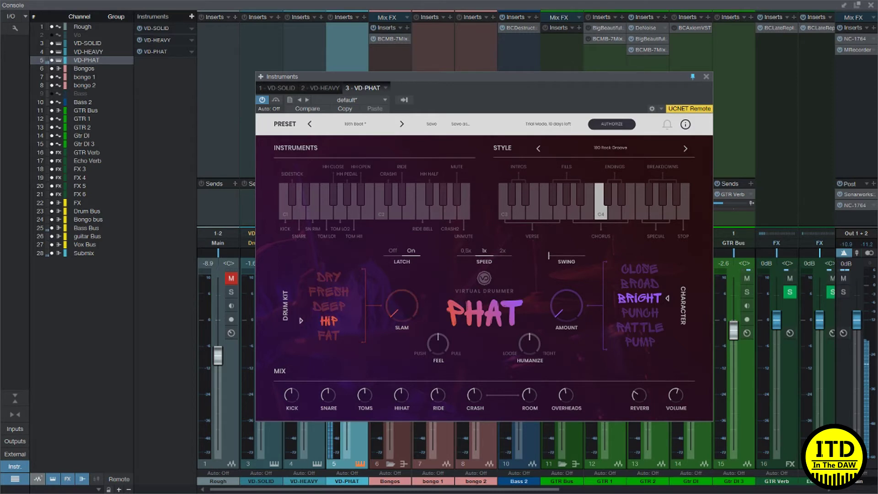
pyautogui.click(393, 251)
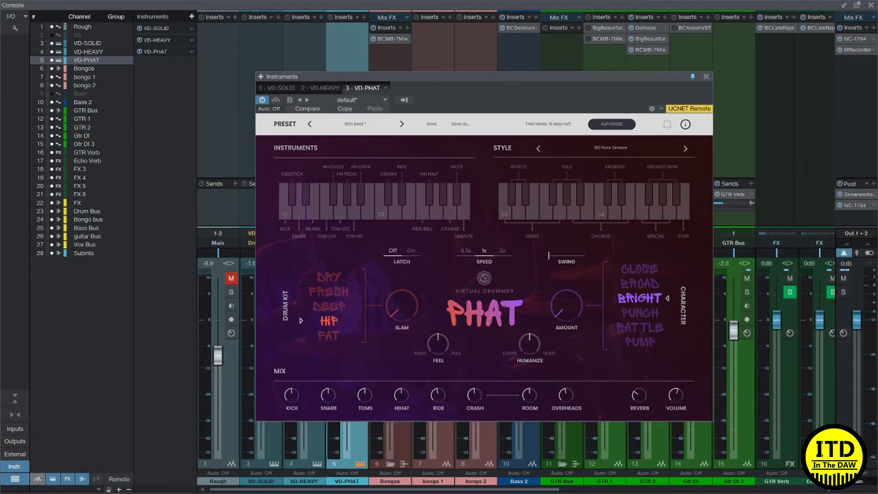
pyautogui.click(411, 251)
# Set PHAT to the 140 Indie Dance style with the DRY kit
pyautogui.click(611, 147)
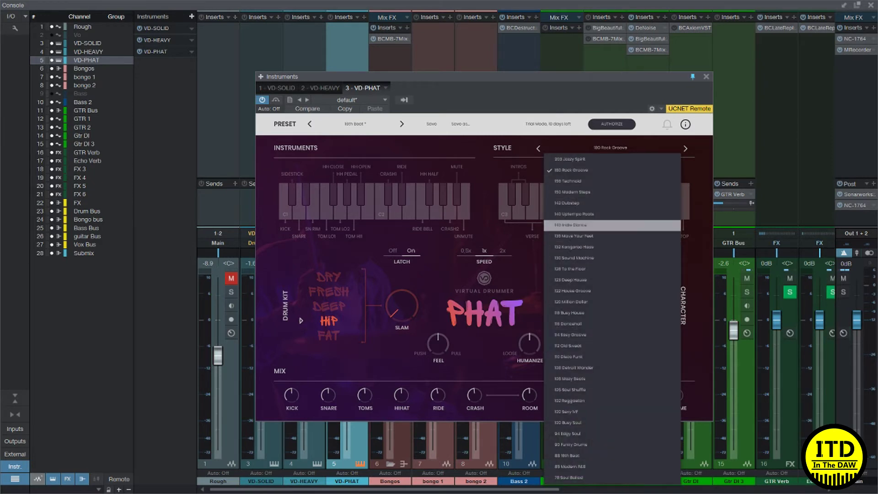
pyautogui.click(610, 225)
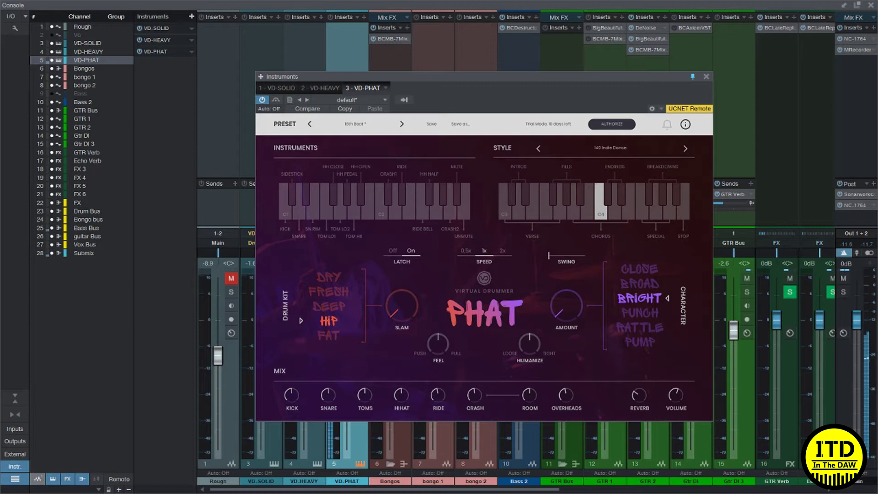
pyautogui.click(329, 277)
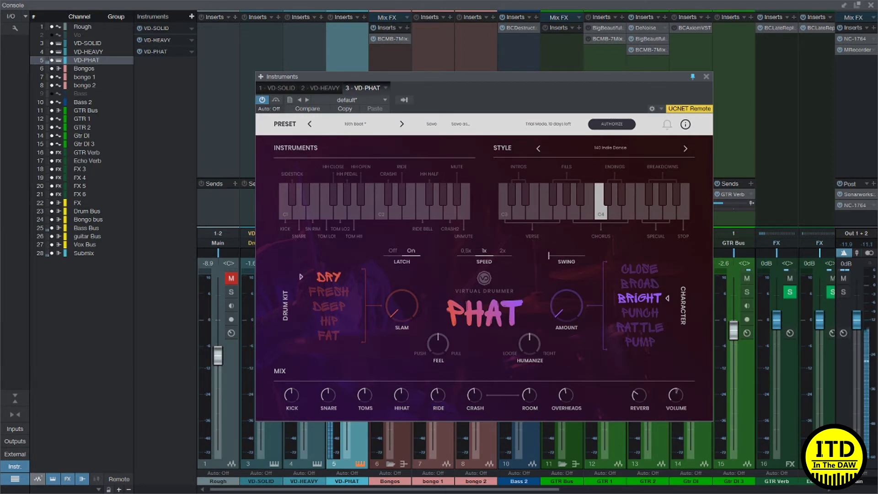
# Try CLOSE, BROAD, PUNCH and RATTLE characters, settle on BROAD, then move to HEAVY
pyautogui.moveTo(567, 305); pyautogui.dragTo(567, 264)
pyautogui.click(639, 268)
pyautogui.click(639, 283)
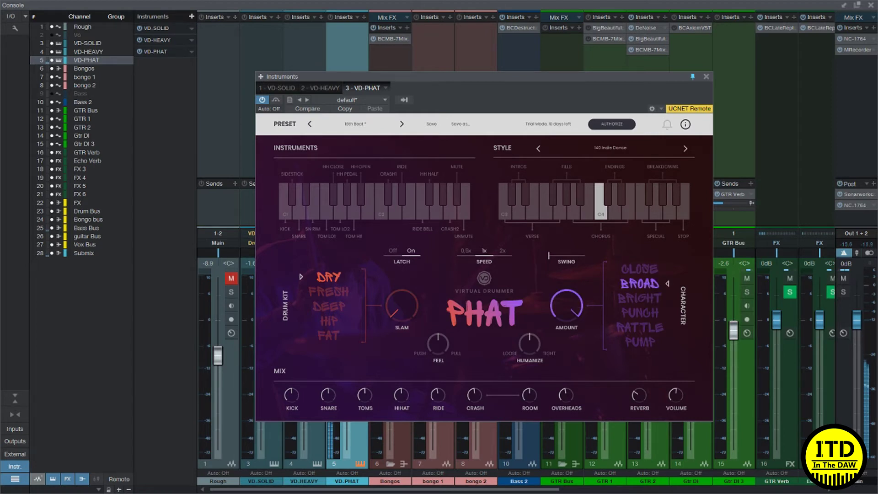
pyautogui.click(639, 312)
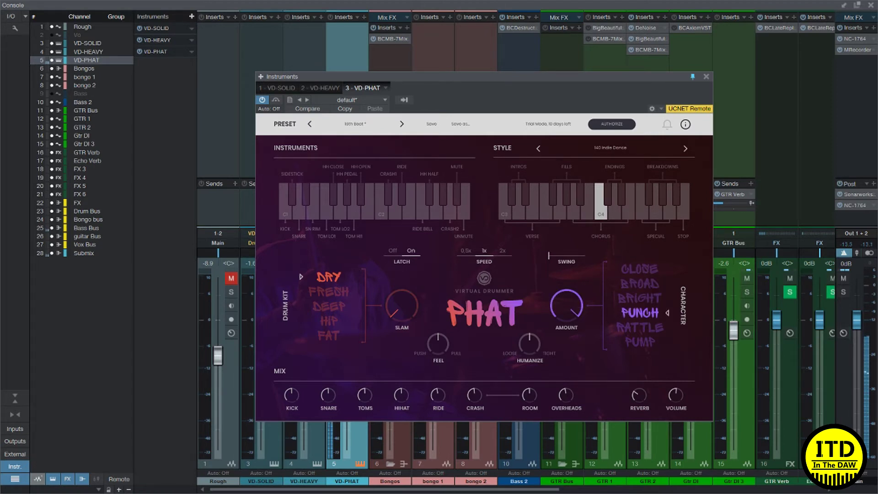
pyautogui.click(640, 328)
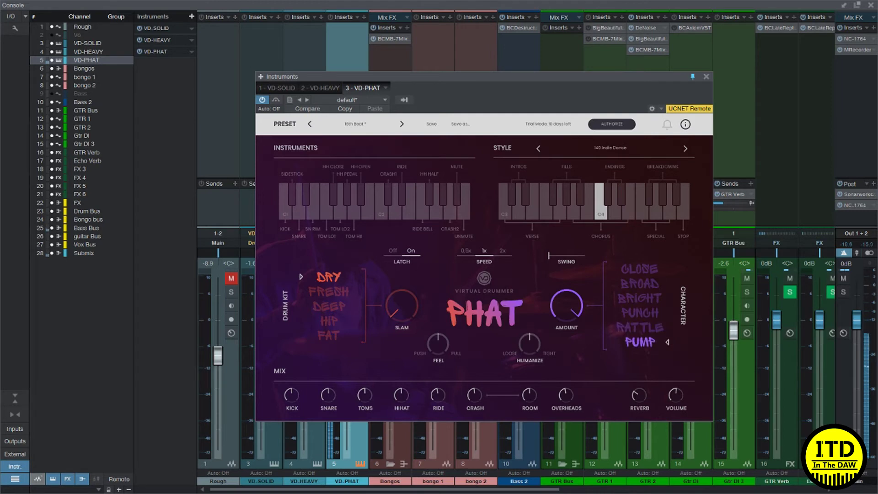
pyautogui.click(639, 283)
pyautogui.moveTo(567, 305); pyautogui.dragTo(566, 326)
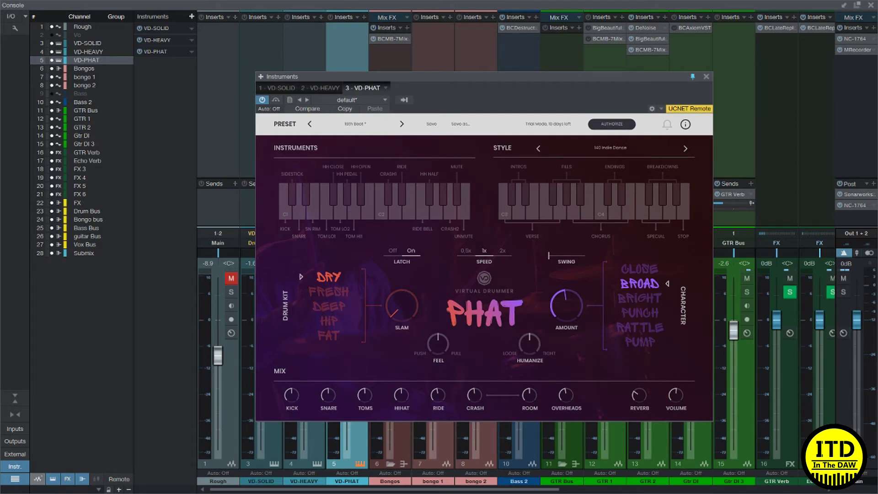
pyautogui.click(320, 88)
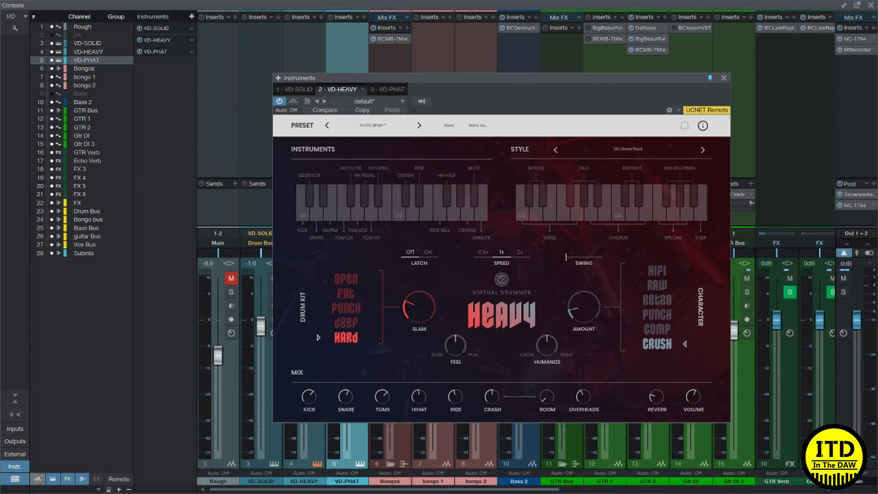
# Load Arctic Brion on HEAVY, try RETRO, RAW, HIFI and COMP, and settle on CRUSH at lower amount
pyautogui.click(372, 125)
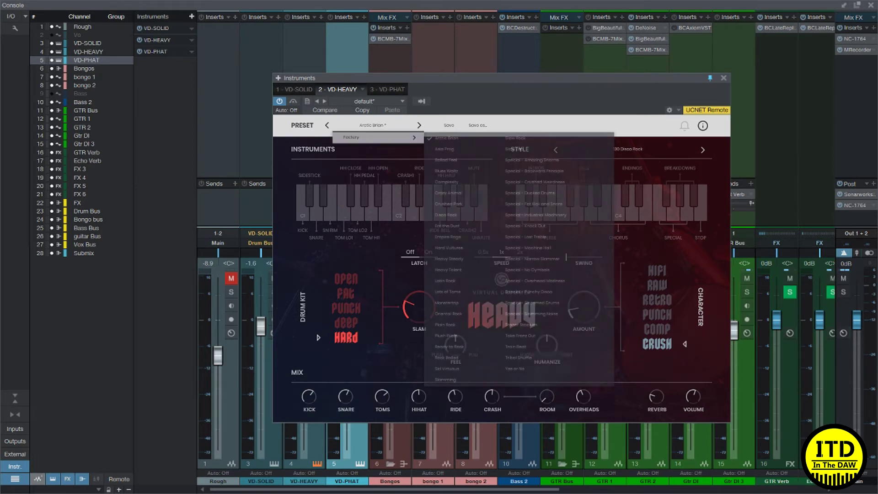
pyautogui.click(481, 148)
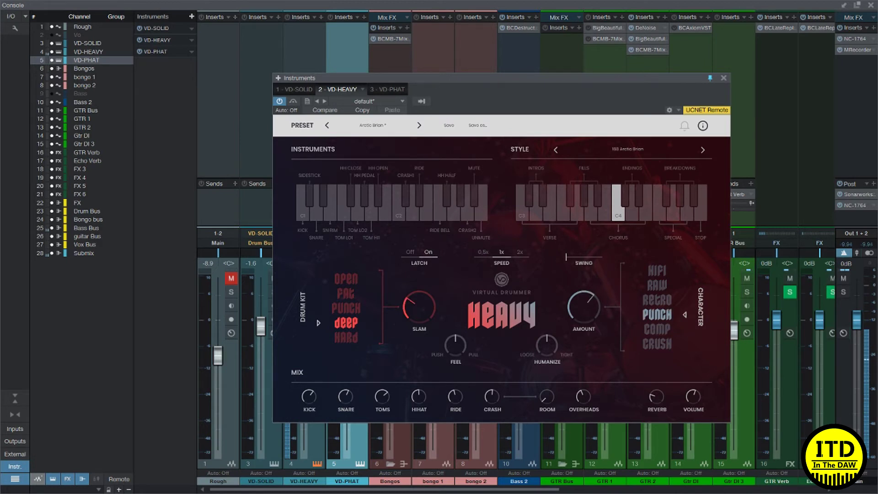
pyautogui.click(656, 300)
pyautogui.click(657, 284)
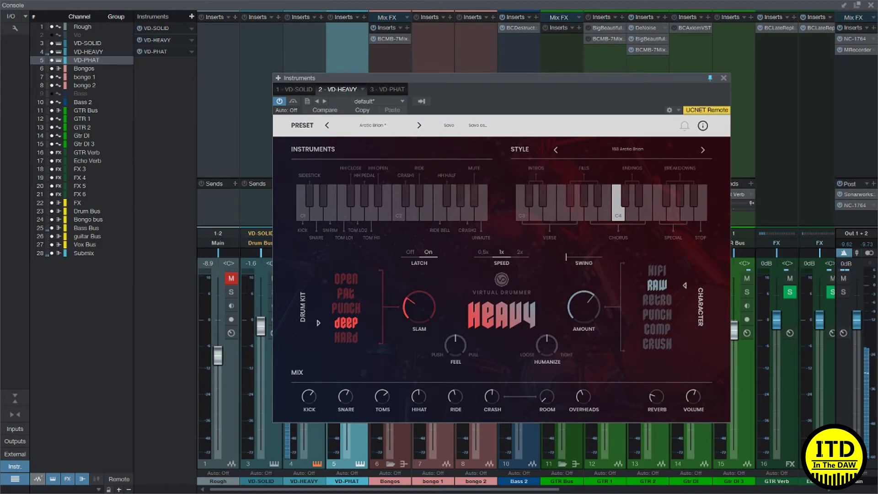
pyautogui.click(657, 271)
pyautogui.click(656, 343)
pyautogui.click(656, 329)
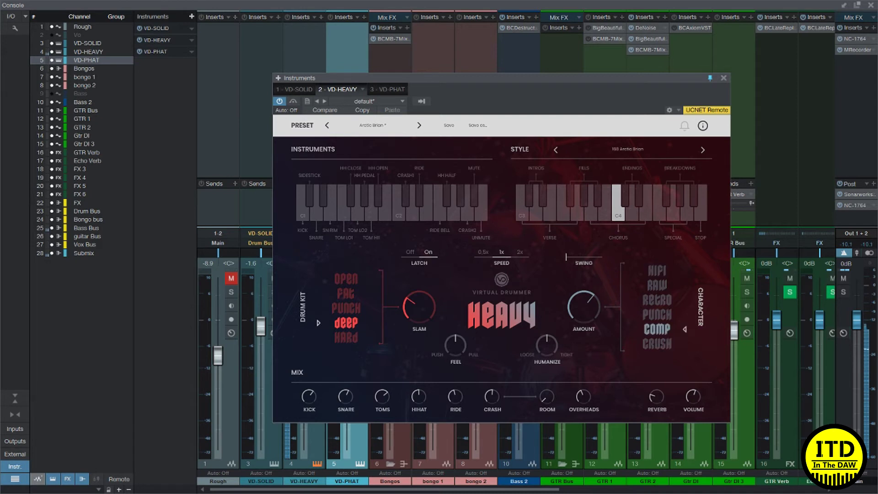
pyautogui.click(656, 344)
pyautogui.moveTo(584, 307); pyautogui.dragTo(583, 329)
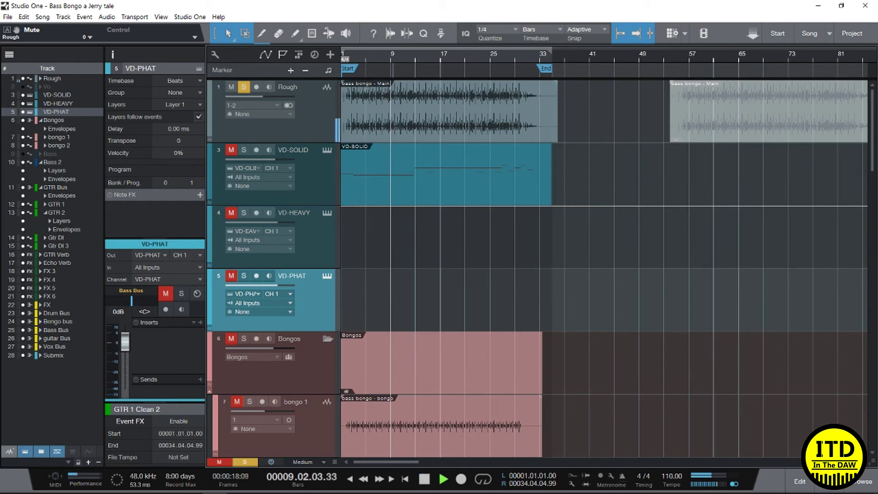
# Zoom the timeline in, stop playback, unsolo and mute the Rough track, and select VD-SOLID
pyautogui.press('e')
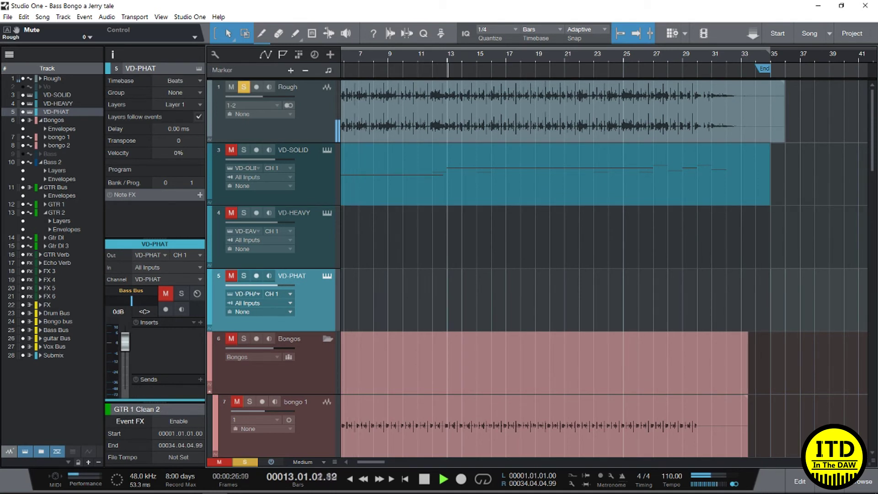
pyautogui.press('space')
pyautogui.hotkey('shift', 's')
pyautogui.click(231, 86)
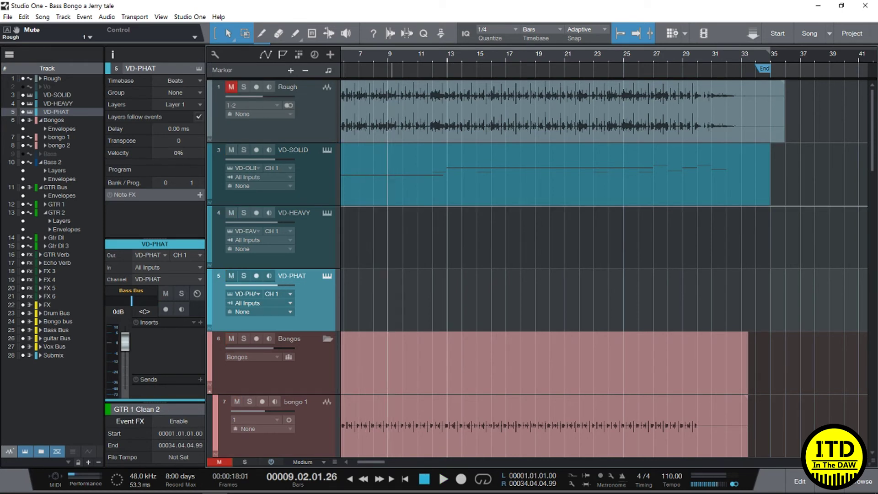
pyautogui.press('Up')
pyautogui.press('Up')
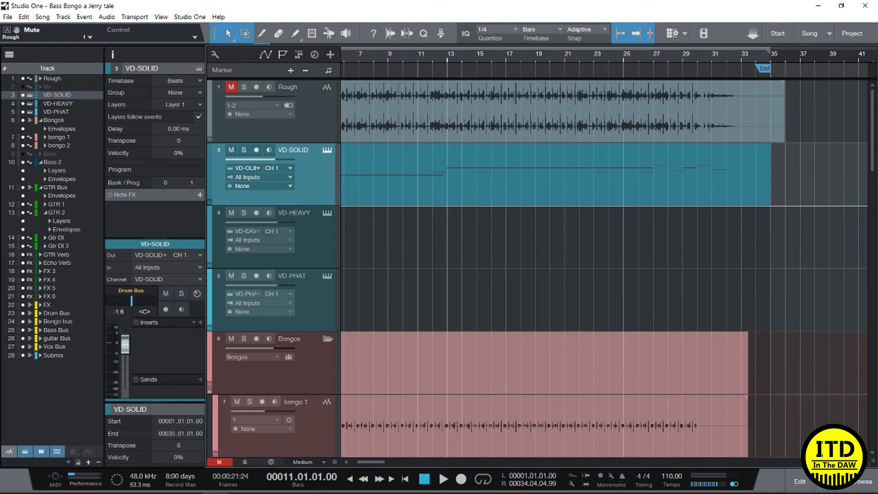
pyautogui.scroll(-3, 548, 275)
pyautogui.scroll(-3, 550, 275)
pyautogui.scroll(-3, 549, 275)
pyautogui.scroll(5, 550, 274)
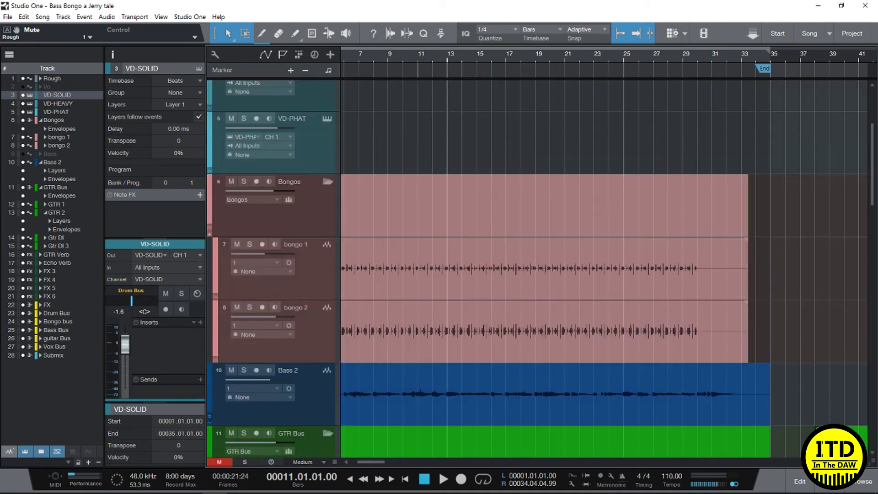
pyautogui.scroll(3, 549, 274)
# Play and stop the song with Rough muted, then bring up the VD-SOLID plugin window with F11
pyautogui.press('space')
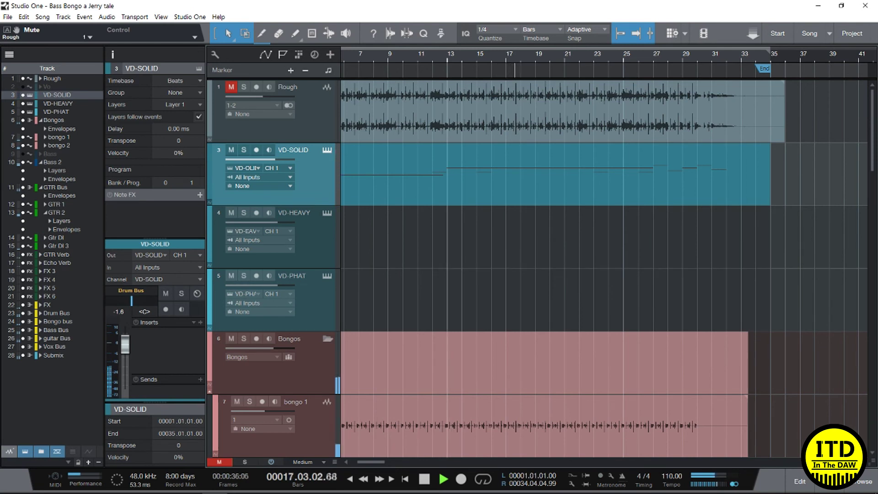
pyautogui.press('space')
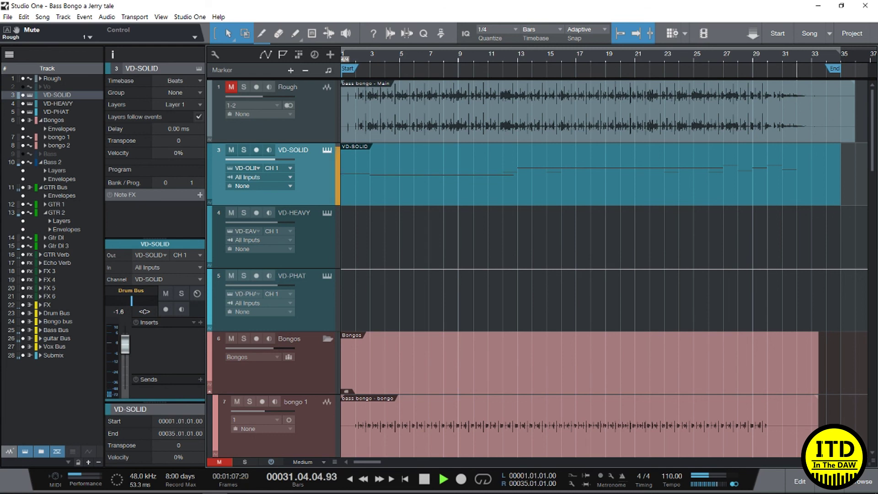
pyautogui.press('space')
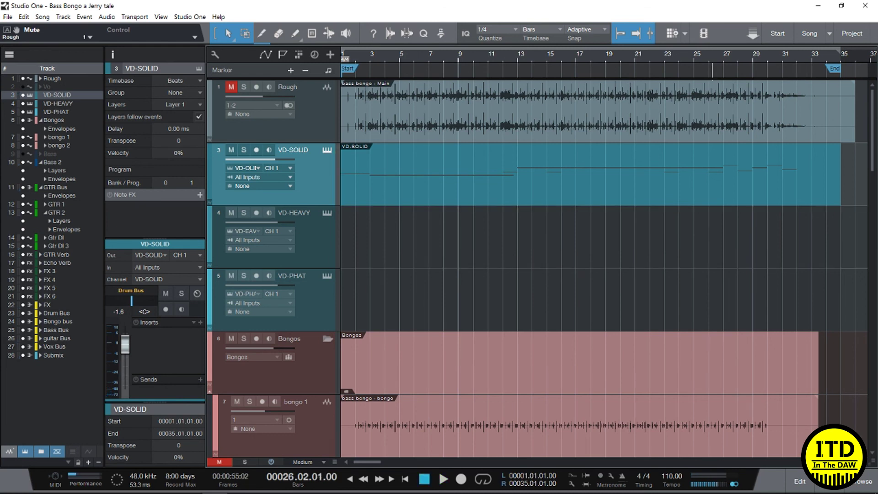
pyautogui.press('F11')
pyautogui.moveTo(427, 79); pyautogui.dragTo(434, 91)
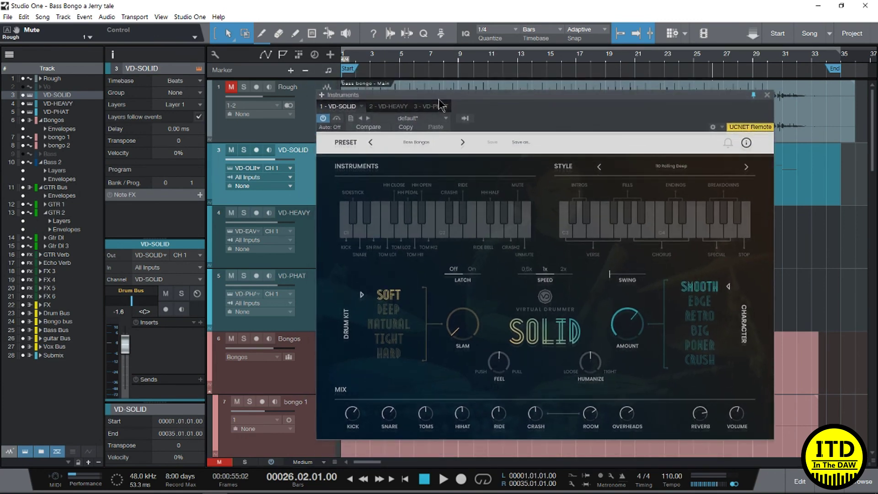